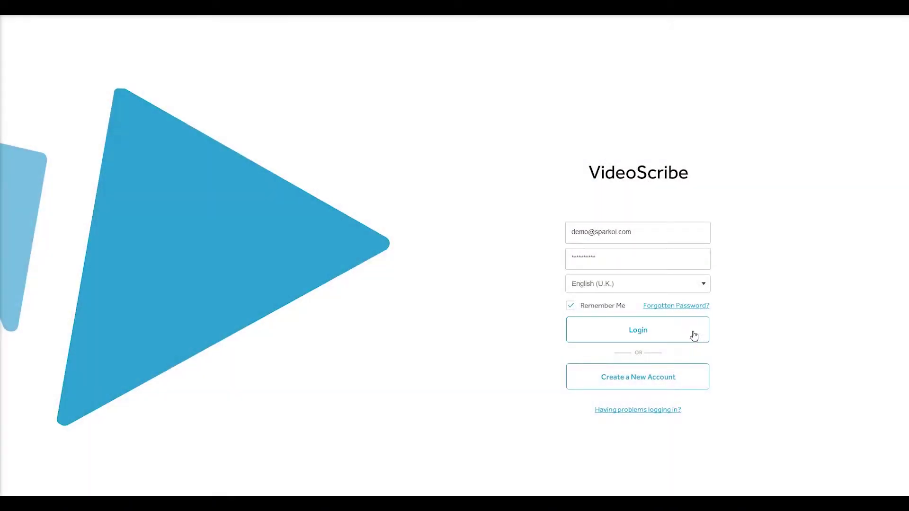
Sign in to VideoScribe and load the classroom scribe project.
left_click(691, 326)
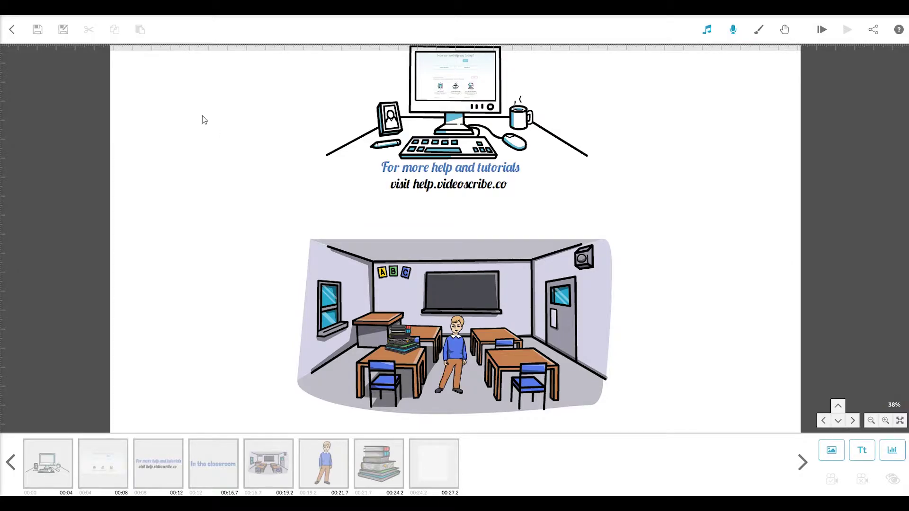
Keep the canvas background plain white (#ffffff) with no vignette.
left_click(759, 32)
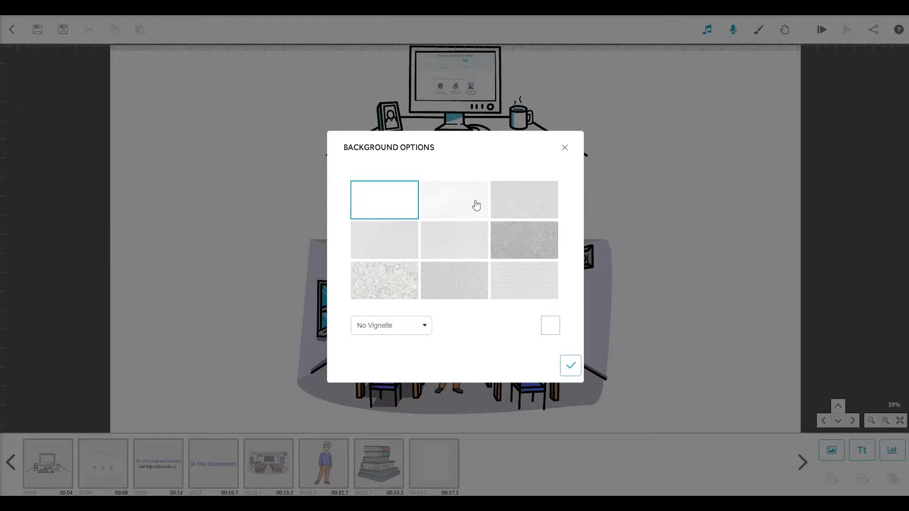
left_click(547, 333)
left_click(570, 365)
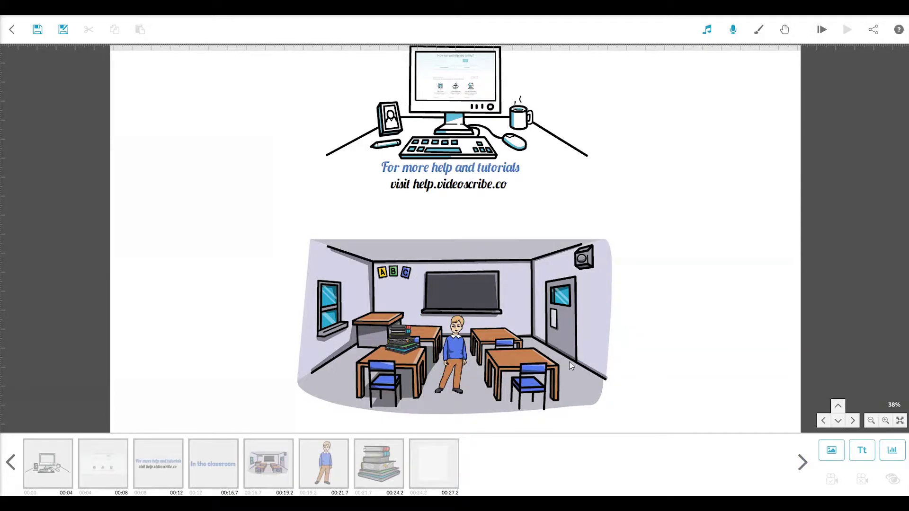
Give the classroom scene a marker-holding hand from page 2 of another hand set.
left_click(569, 363)
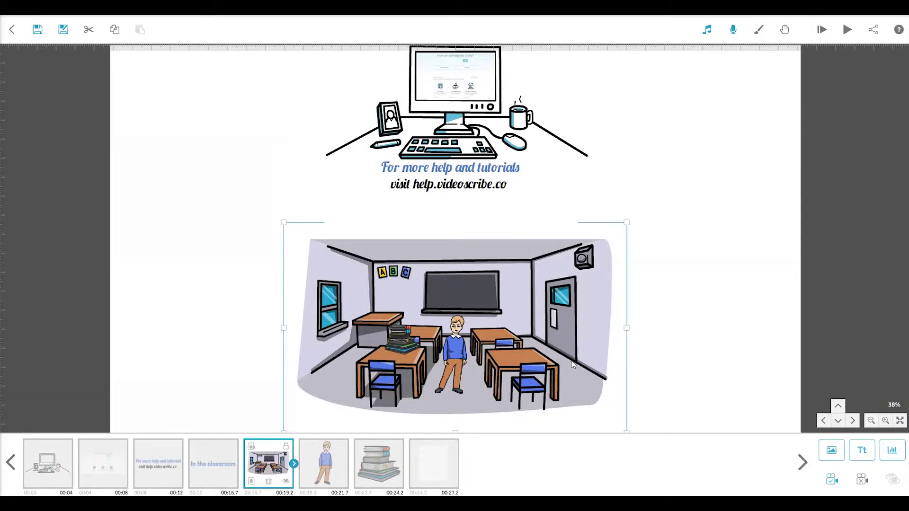
left_click(785, 31)
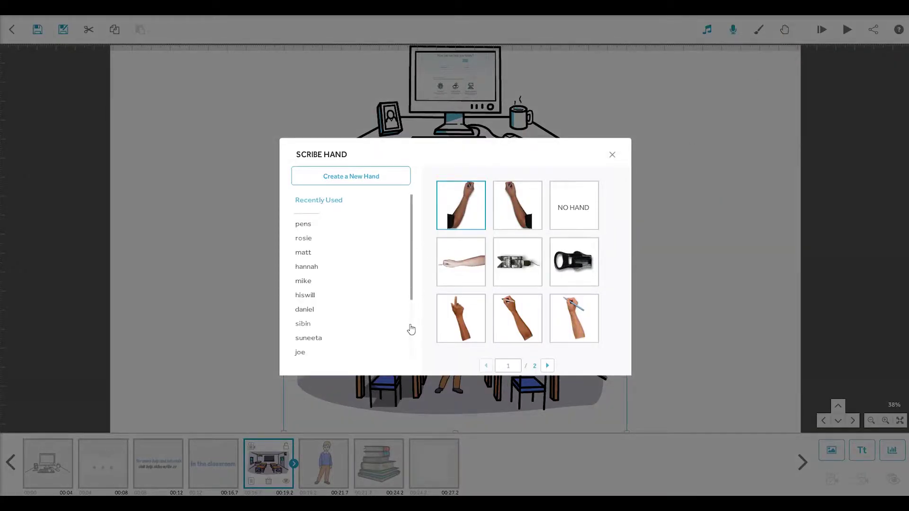
scroll(317, 327, "down", 1)
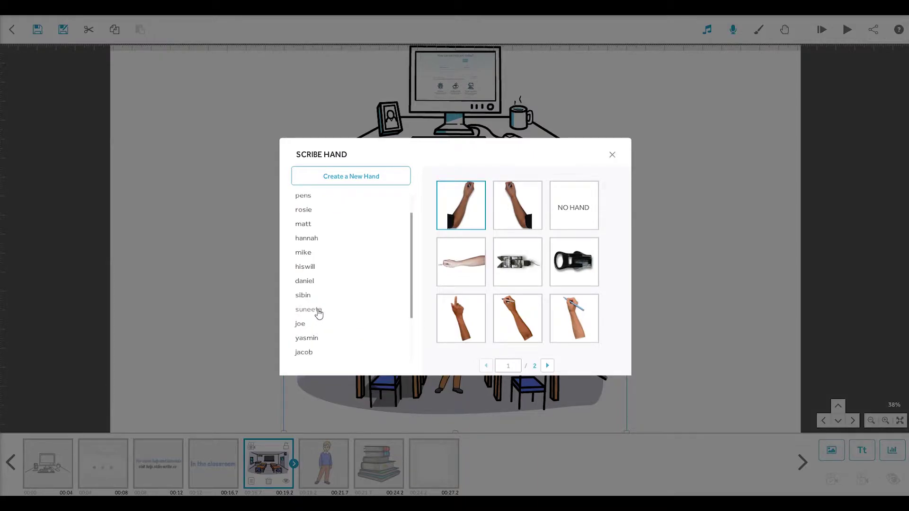
left_click(318, 311)
left_click(548, 366)
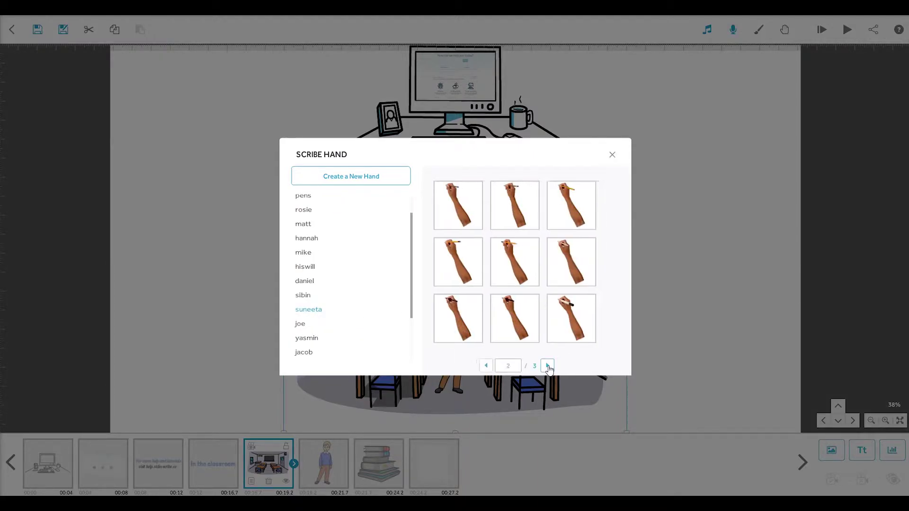
left_click(519, 205)
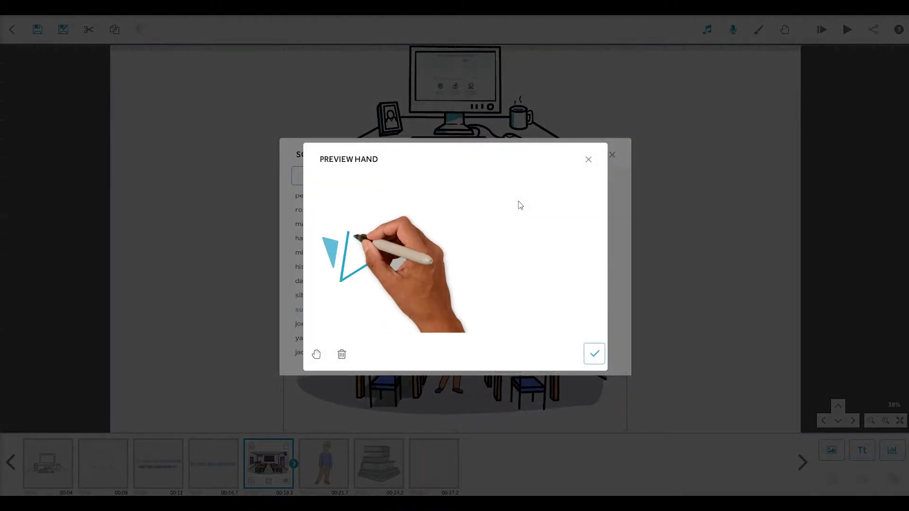
left_click(594, 355)
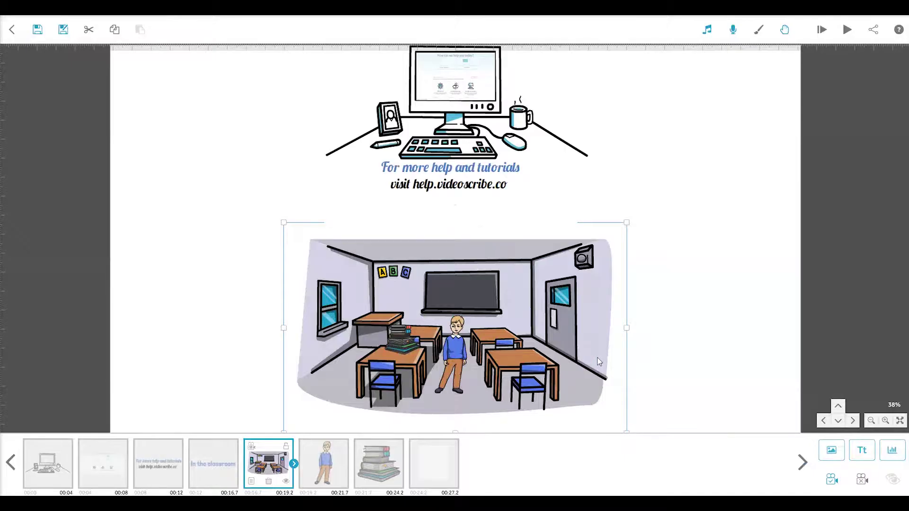
Drag the blank element to sit right after the 'In the classroom' title in the timeline.
left_click(436, 463)
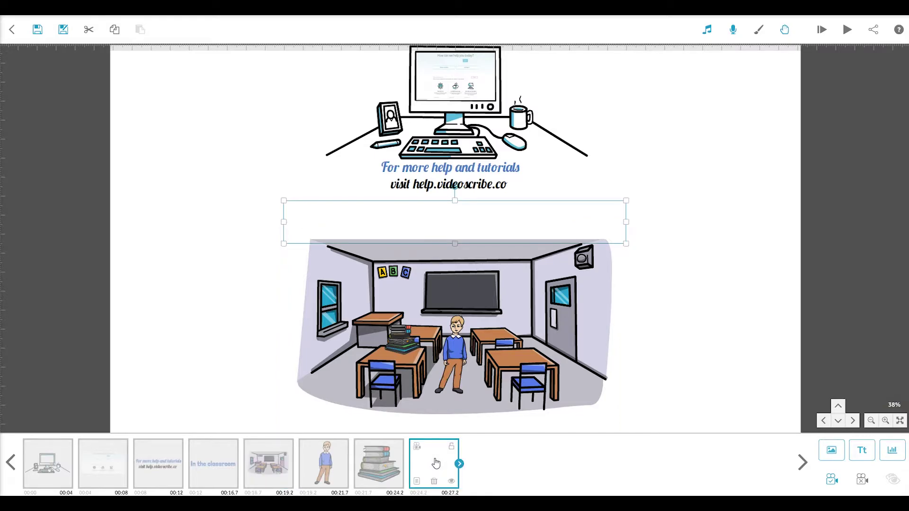
left_click_drag(435, 463, 268, 465)
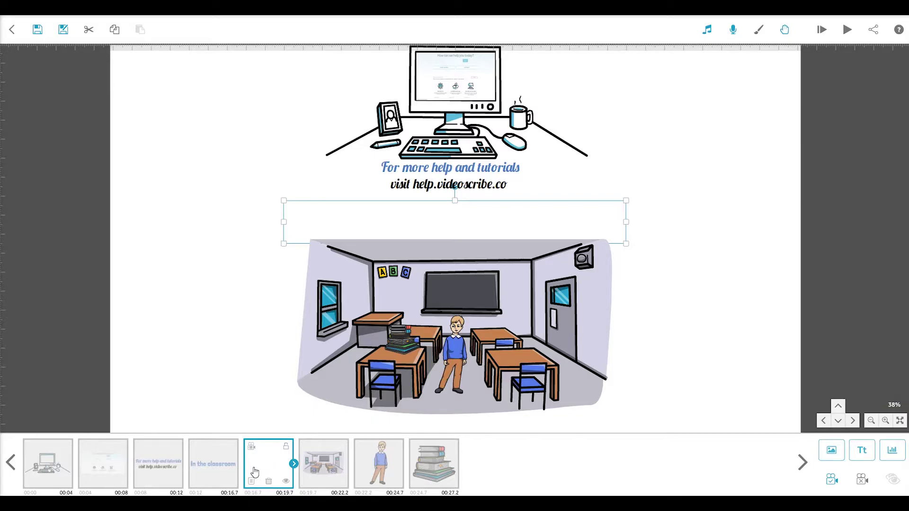
Check the blank element's timings: 1.5 s animate, 0.5 s pause, 1.0 s transition.
left_click(293, 463)
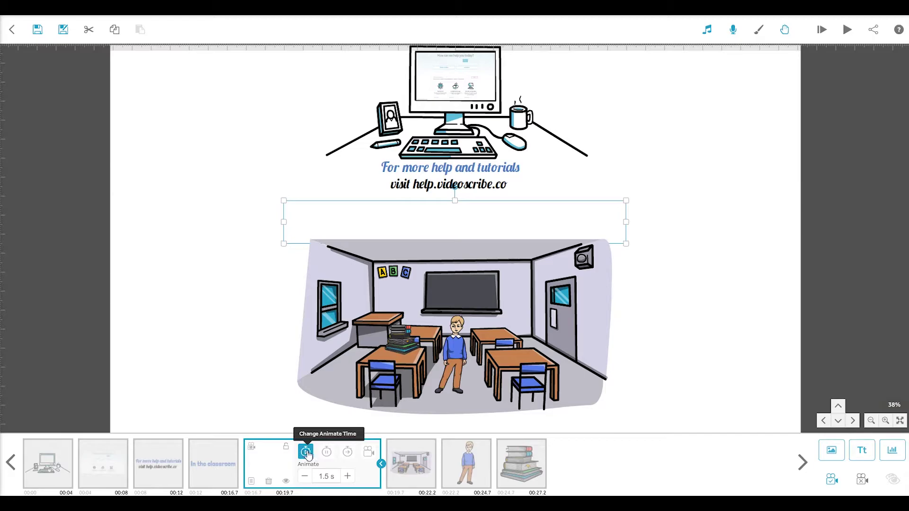
left_click(327, 453)
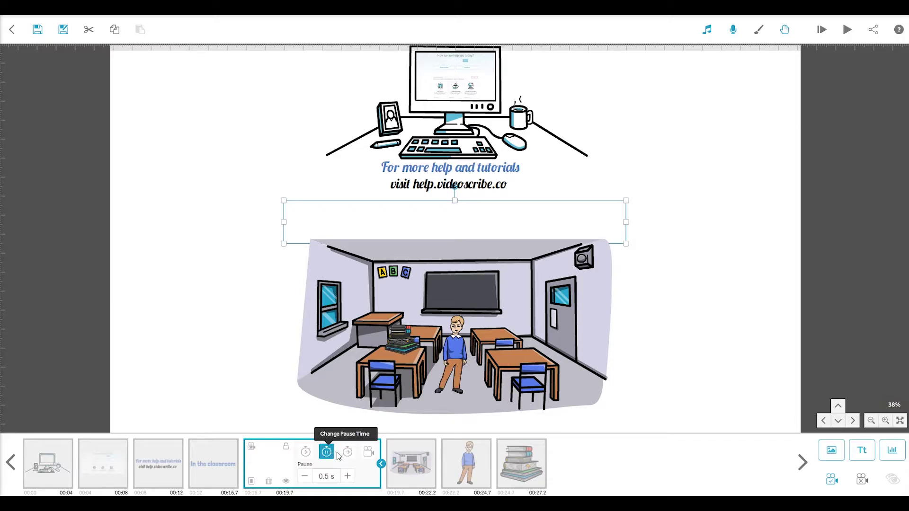
left_click(348, 453)
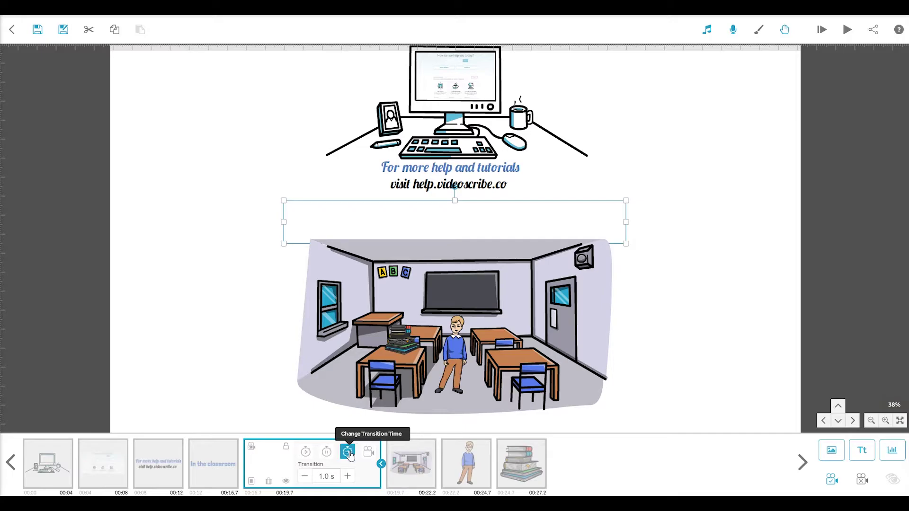
Cut the 'In the classroom' title's animate time from 3.2 s down to 1.0 s.
left_click(224, 469)
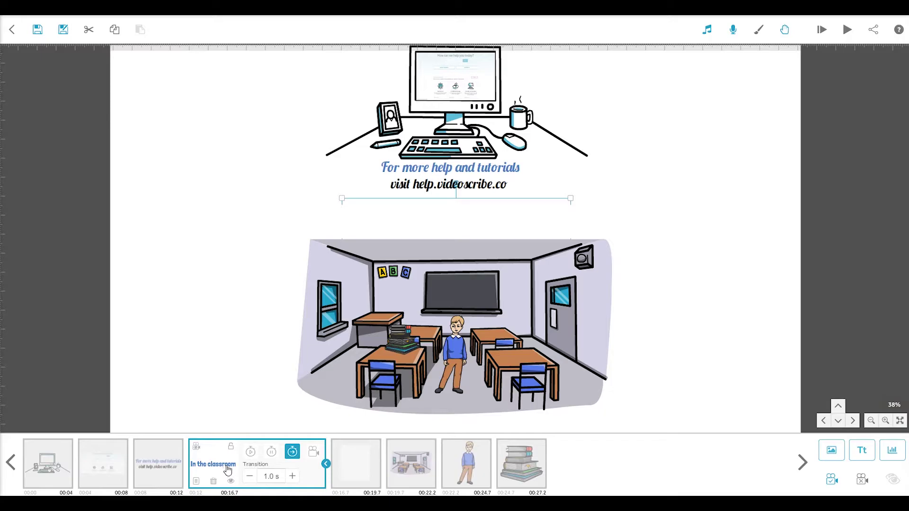
left_click(250, 454)
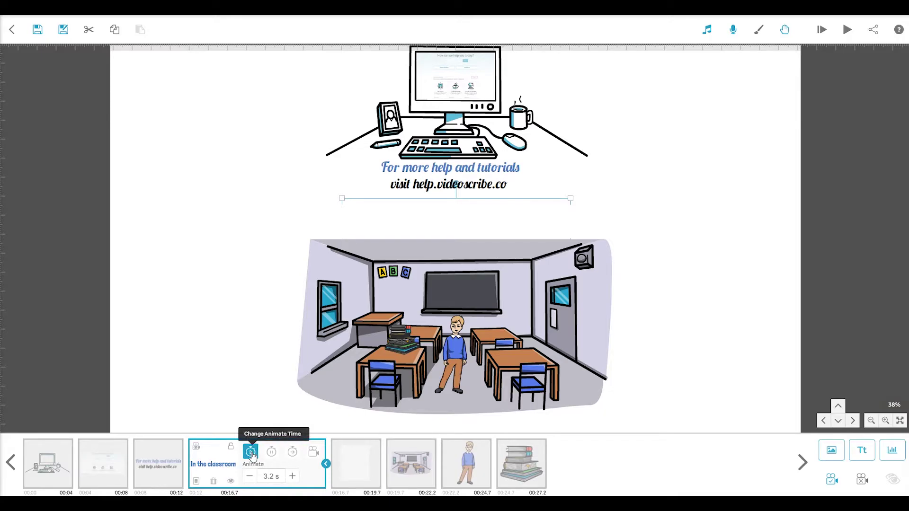
left_click(249, 475)
left_click(249, 475)
left_click(250, 475)
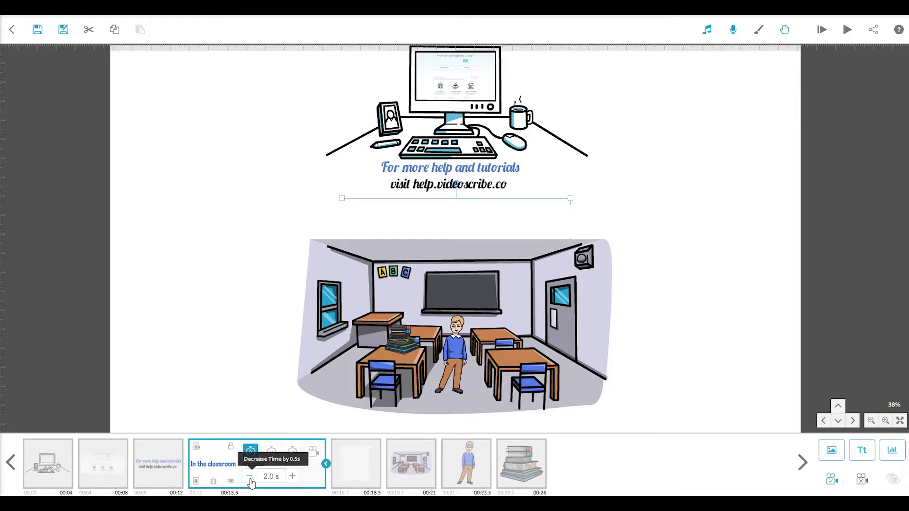
left_click(249, 475)
left_click(249, 476)
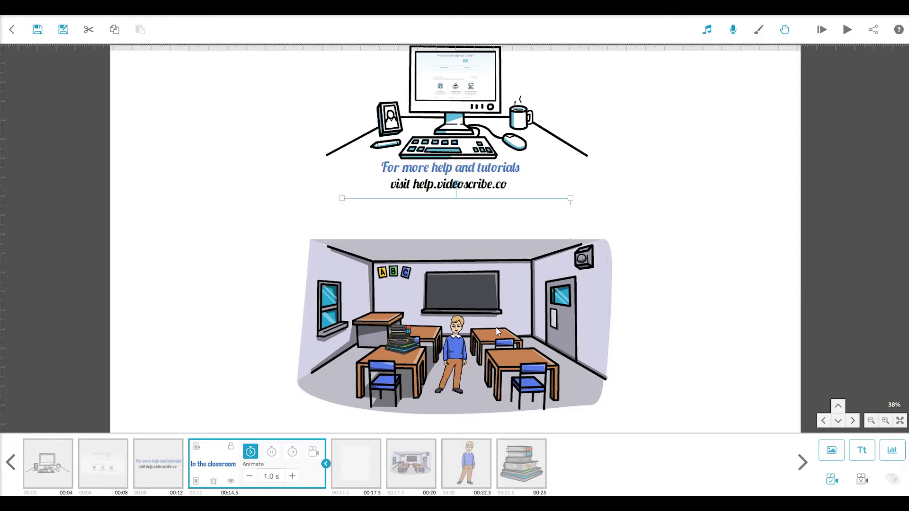
Set the book stack to Move In from the left with the Smooth effect, showing custom hands.
left_click(512, 466)
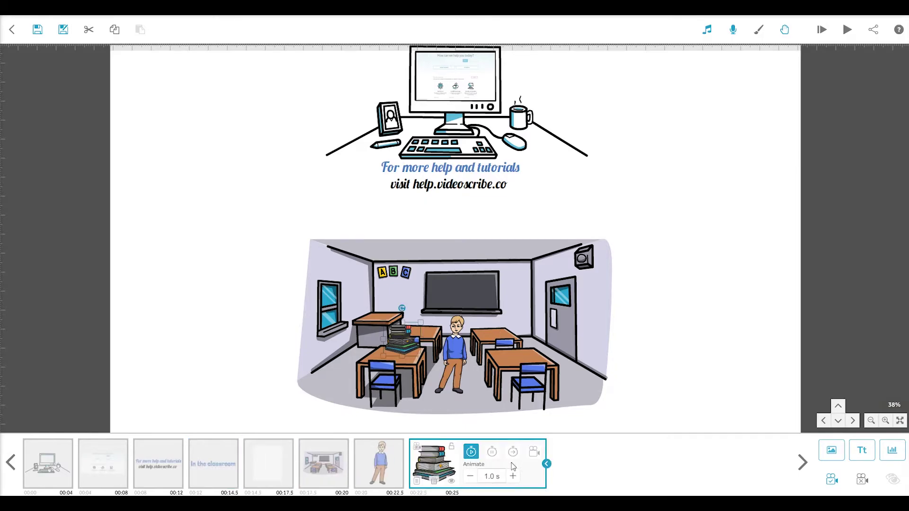
left_click(418, 481)
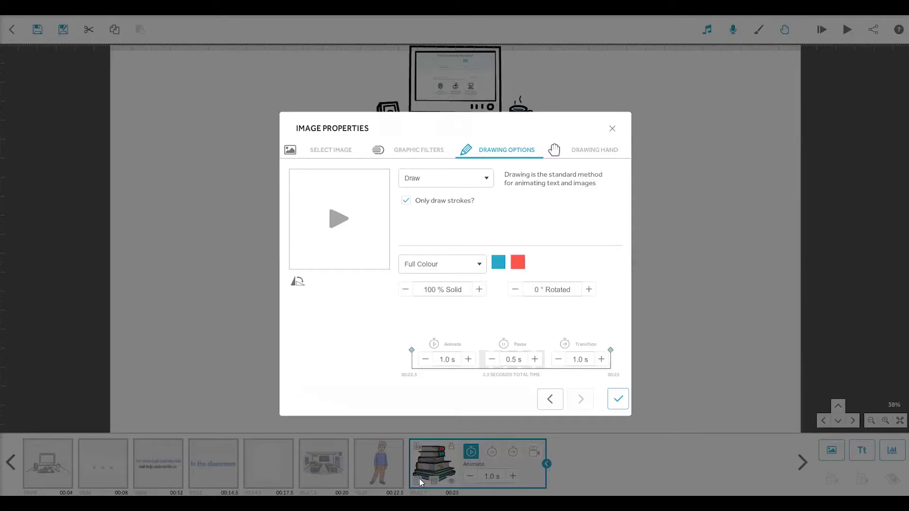
left_click(441, 180)
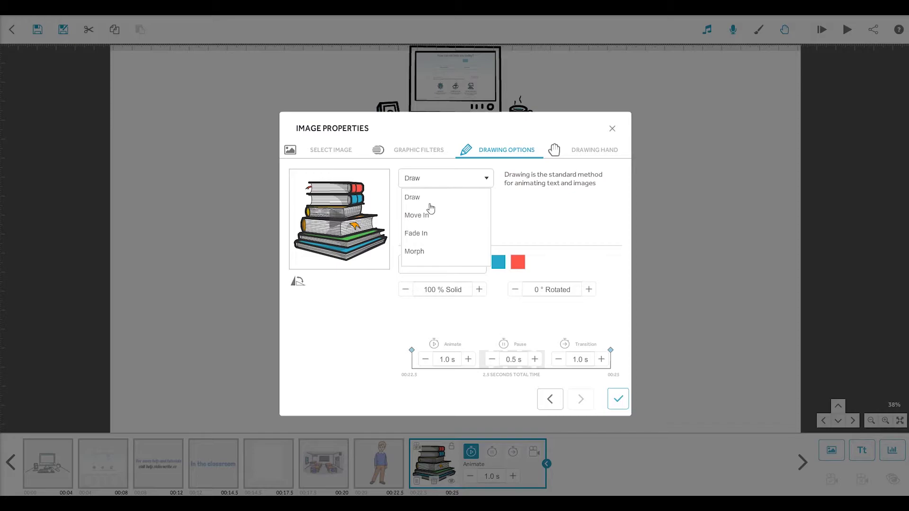
left_click(424, 217)
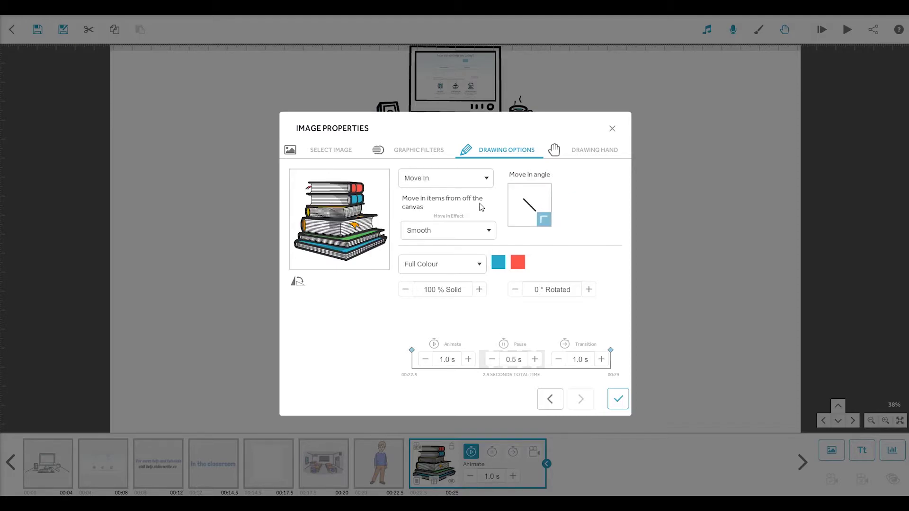
left_click(512, 204)
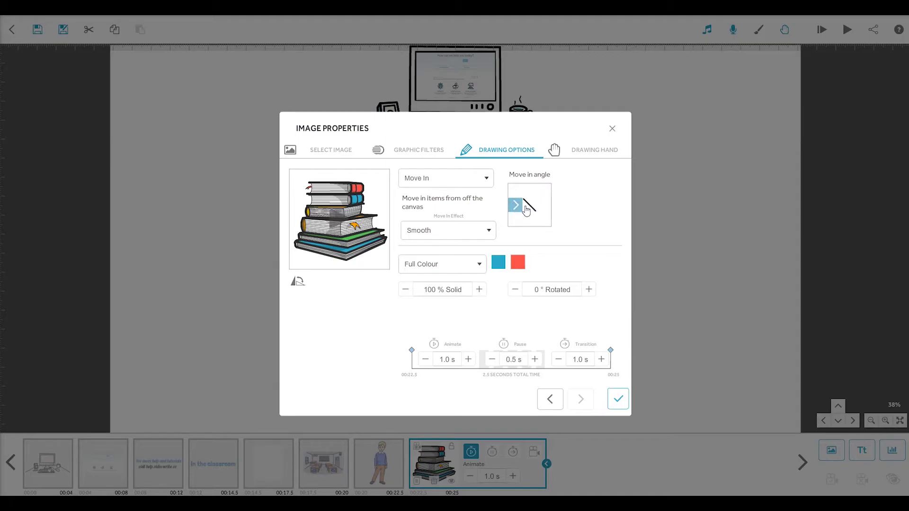
left_click(459, 234)
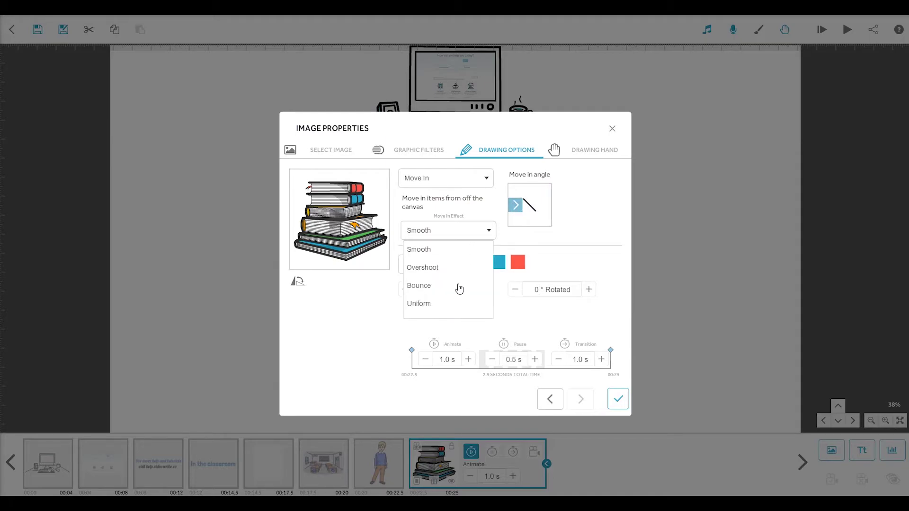
left_click(470, 248)
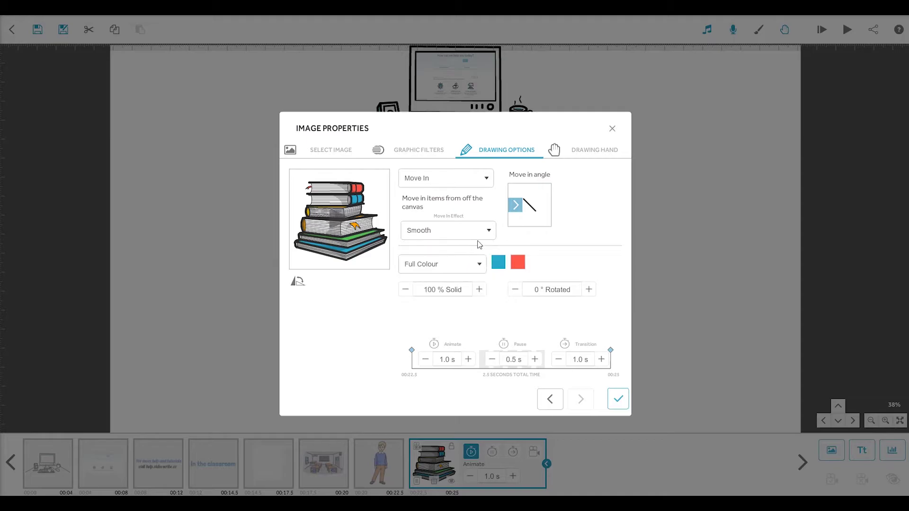
left_click(589, 154)
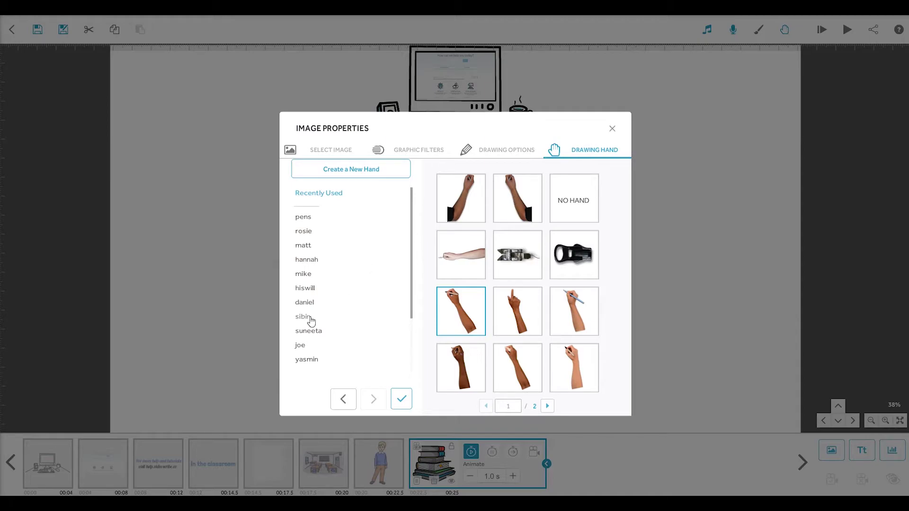
left_click(310, 333)
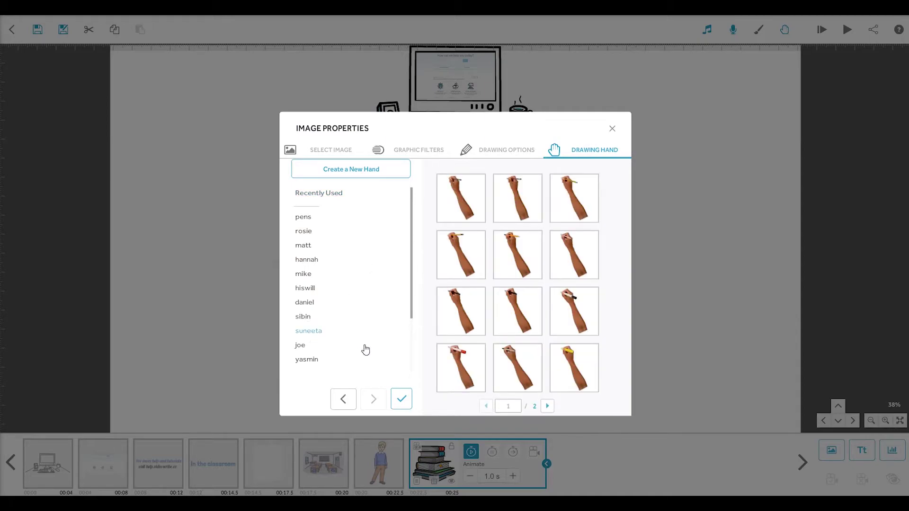
Assign the pointing hand from page 2 of the custom set to the book stack.
left_click(545, 406)
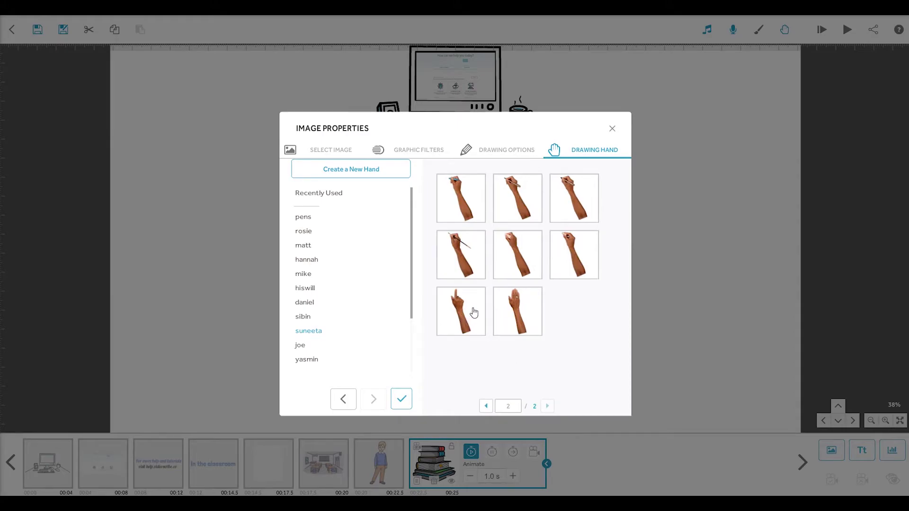
left_click(474, 312)
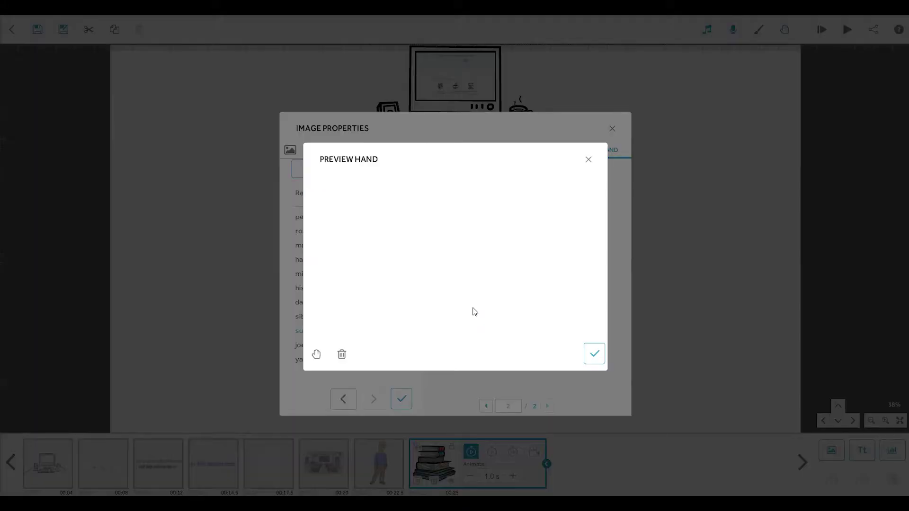
left_click(594, 355)
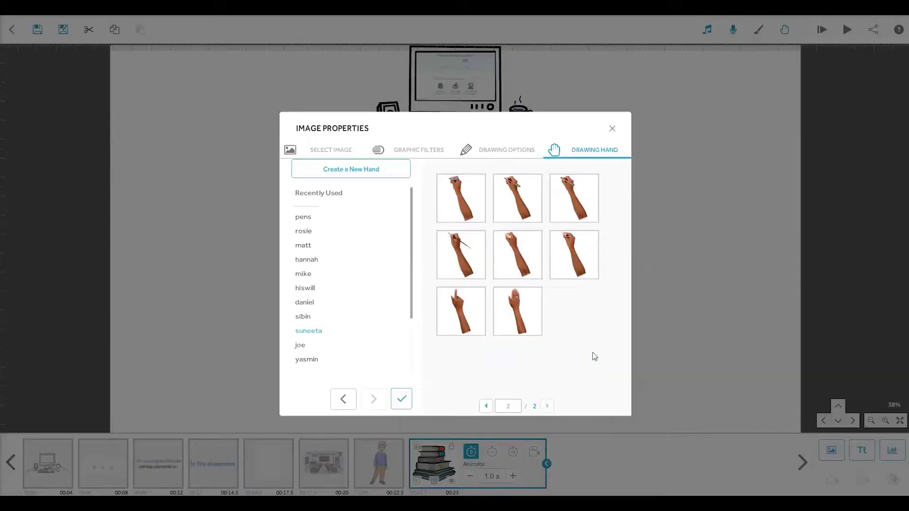
left_click(401, 399)
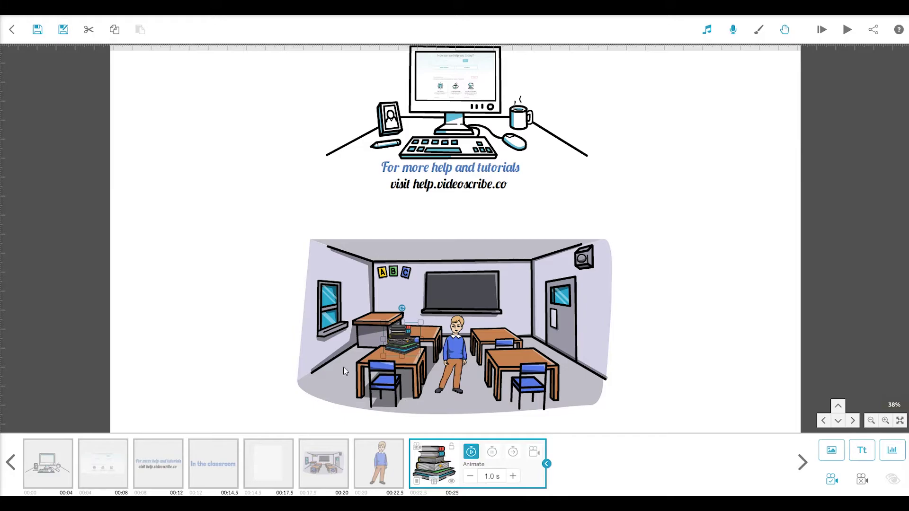
Switch the help-website screenshot from Draw to Fade In, preview it, and apply.
left_click(104, 474)
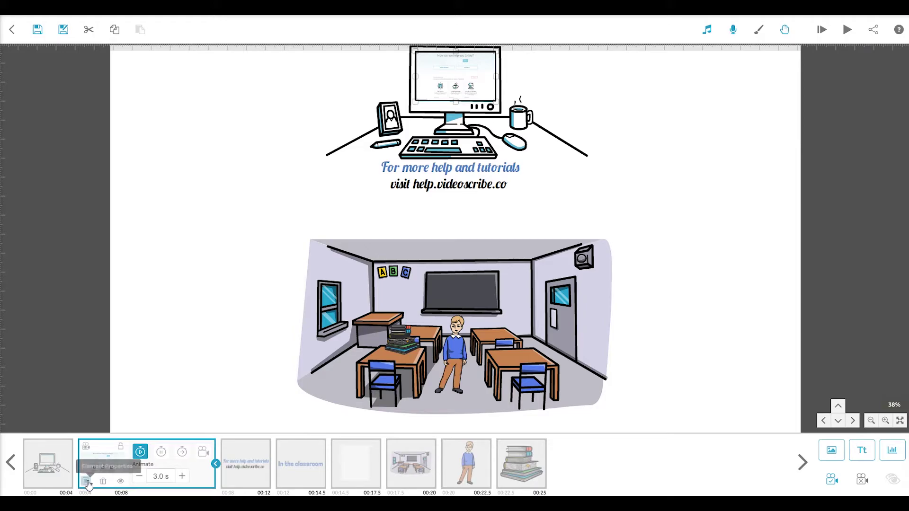
left_click(86, 481)
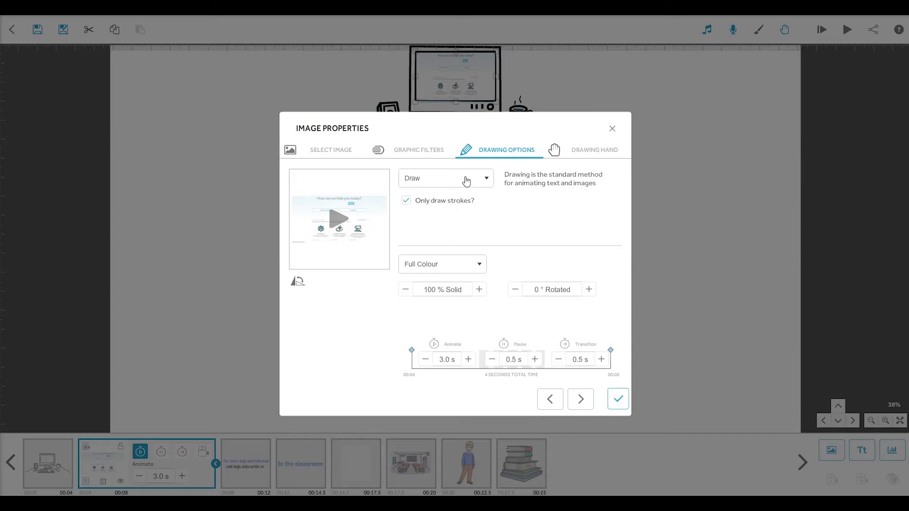
left_click(465, 179)
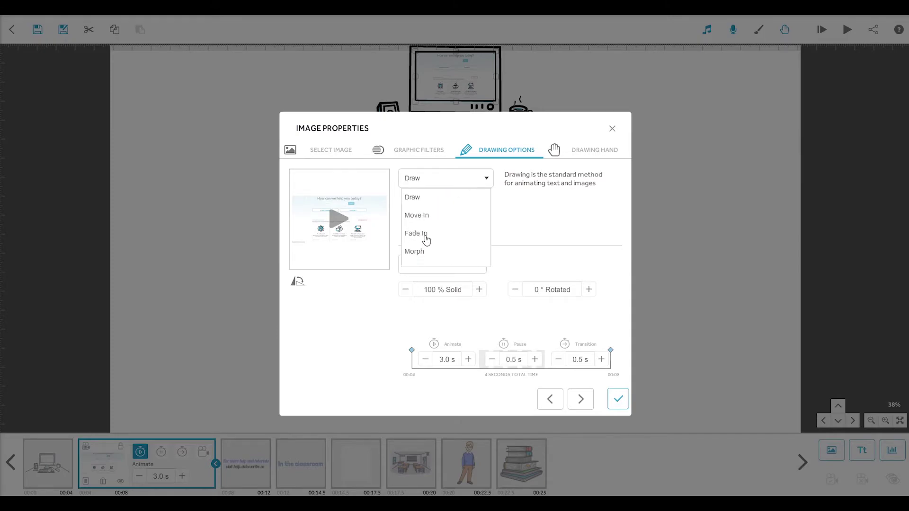
left_click(425, 236)
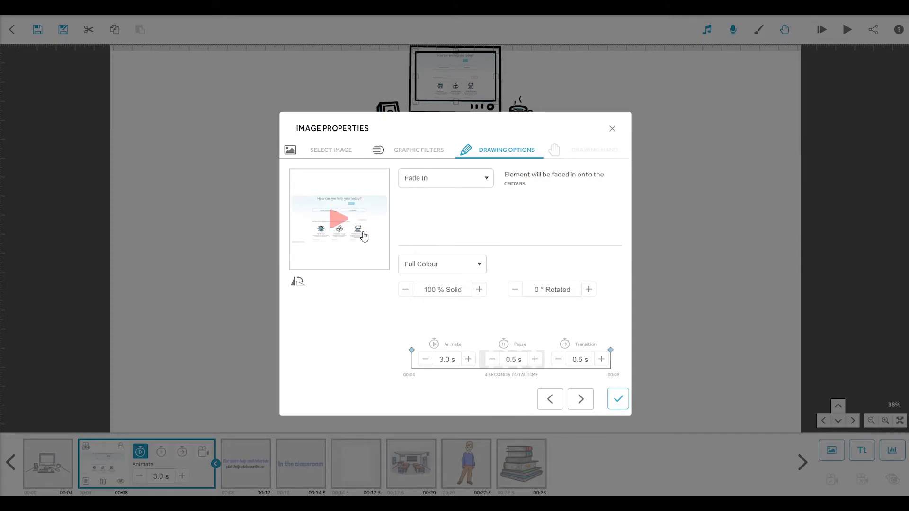
left_click(339, 221)
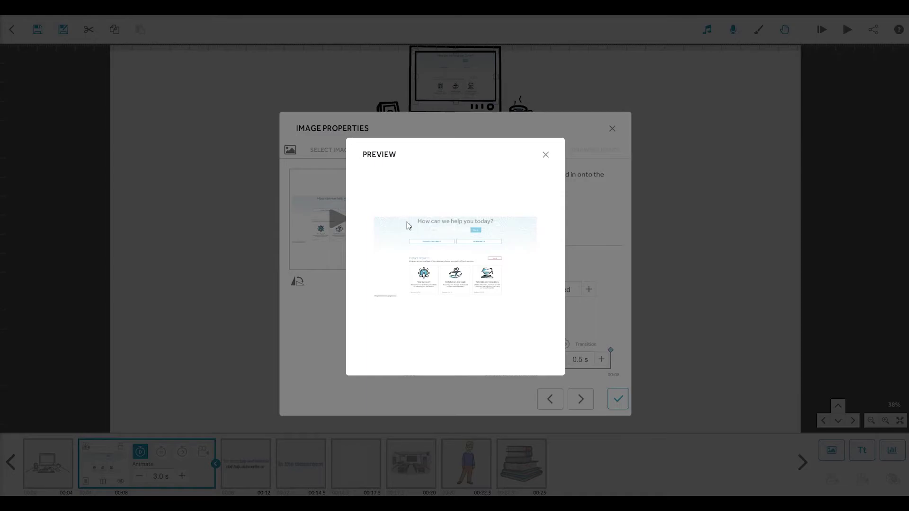
left_click(545, 156)
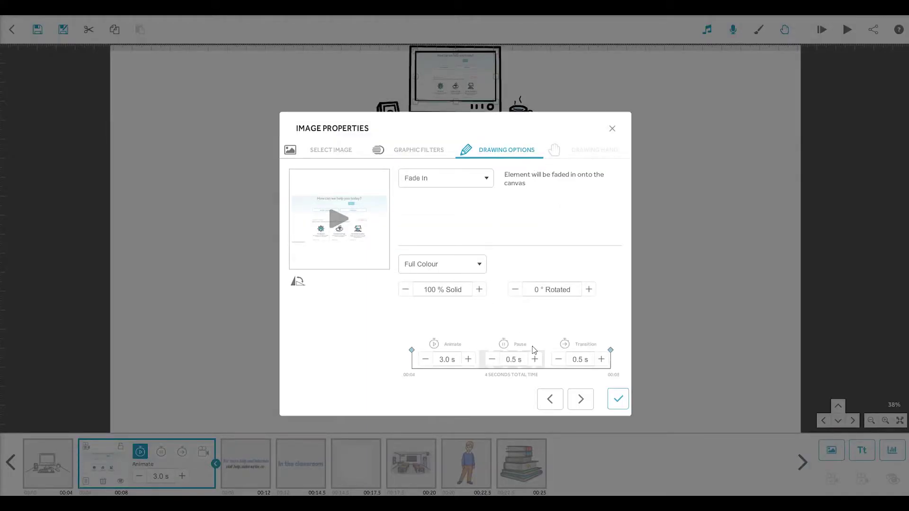
left_click(618, 401)
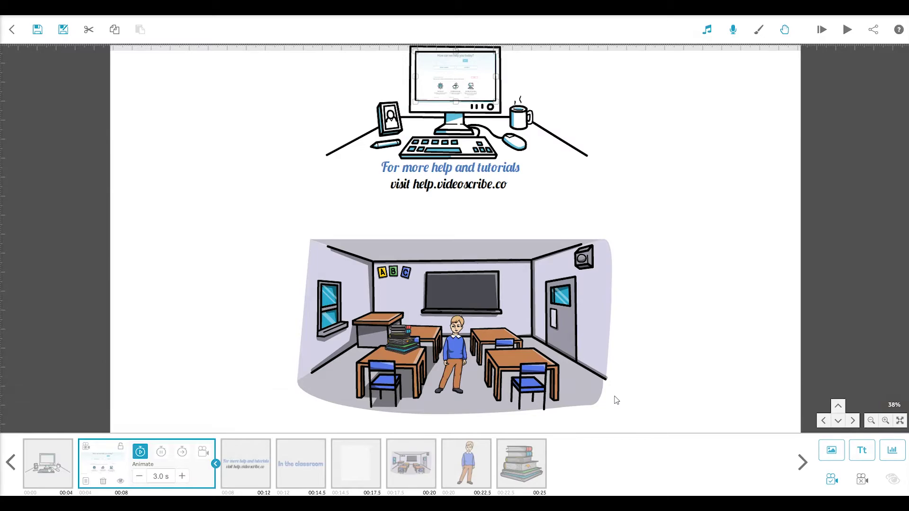
Give the boy a dark brown skin tone and black hair.
left_click(466, 462)
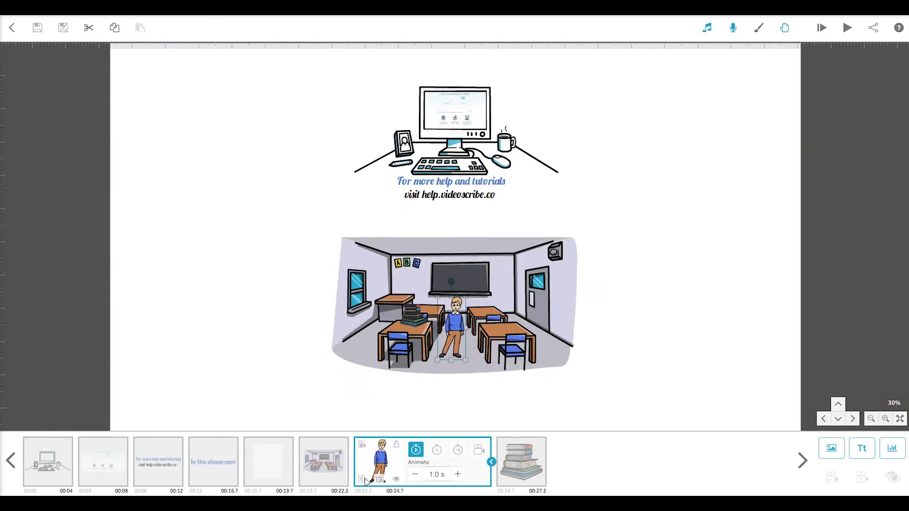
left_click(360, 480)
left_click(498, 260)
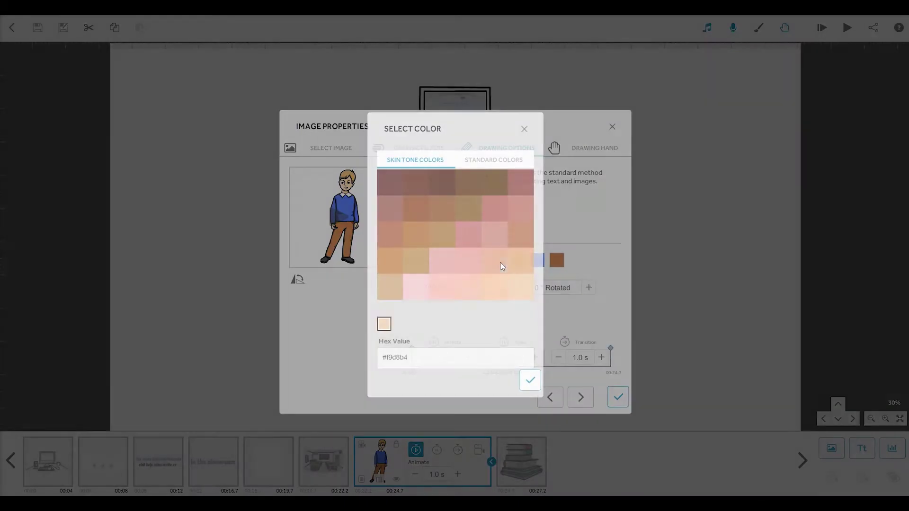
left_click(410, 185)
left_click(530, 380)
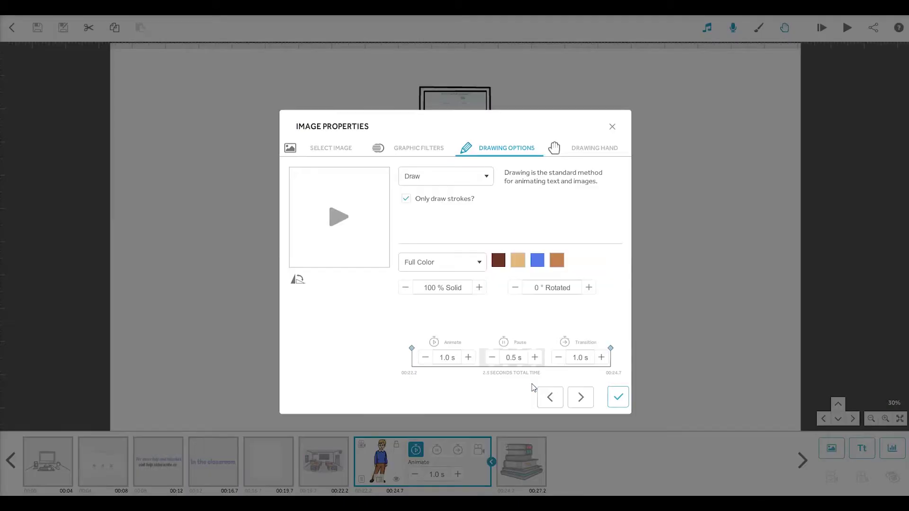
left_click(517, 260)
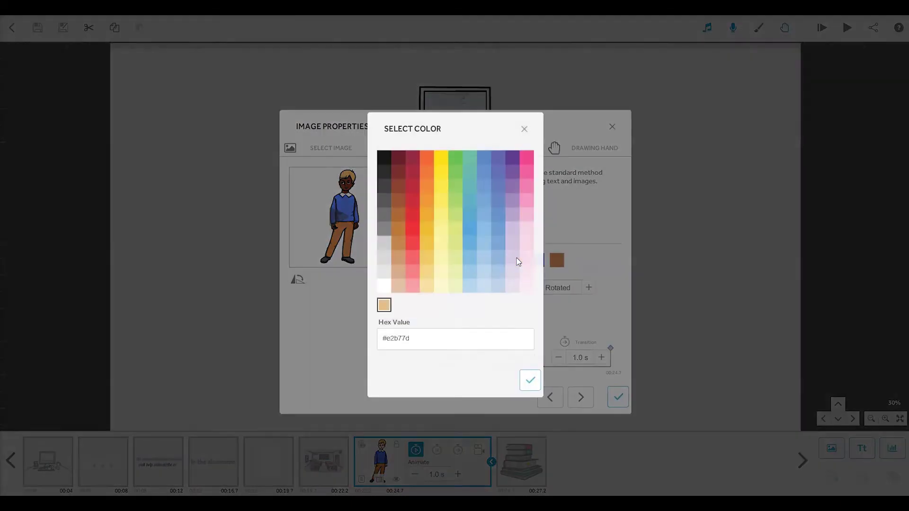
left_click(387, 159)
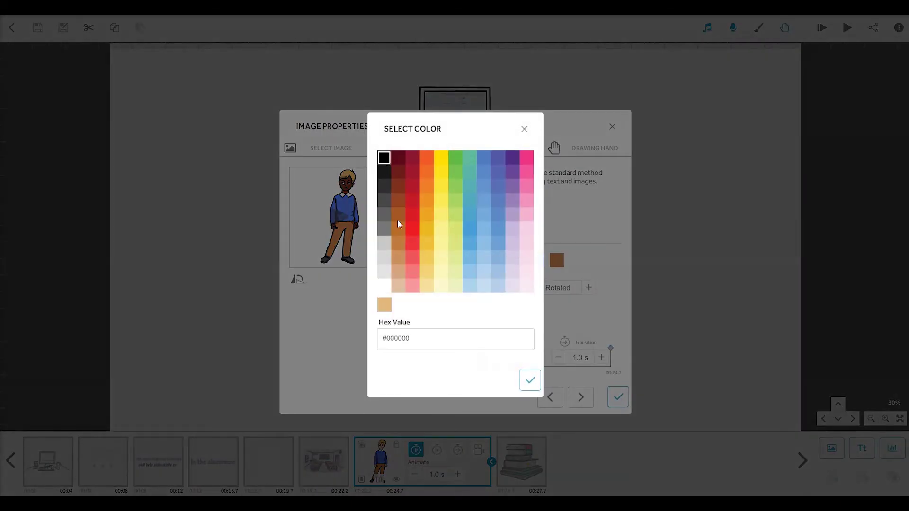
left_click(530, 380)
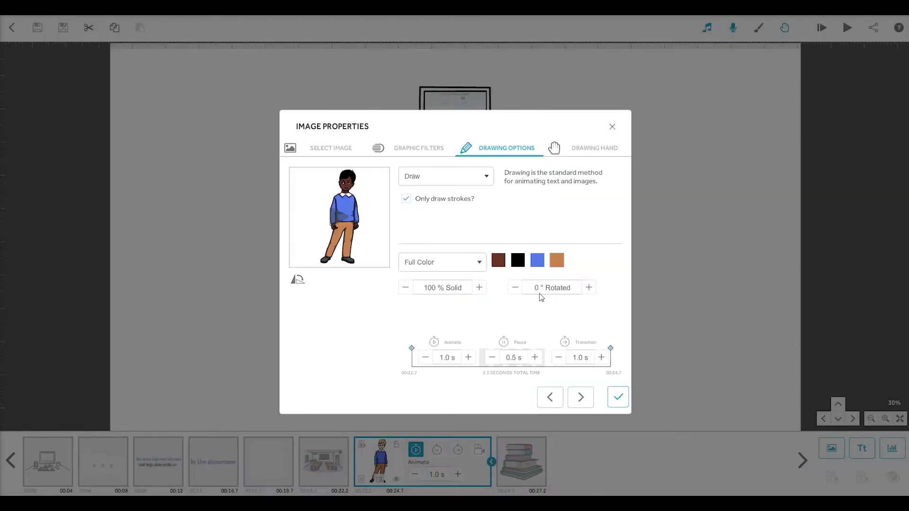
Colour the boy's sweater red and his trousers blue, then apply the changes.
left_click(537, 260)
left_click(410, 171)
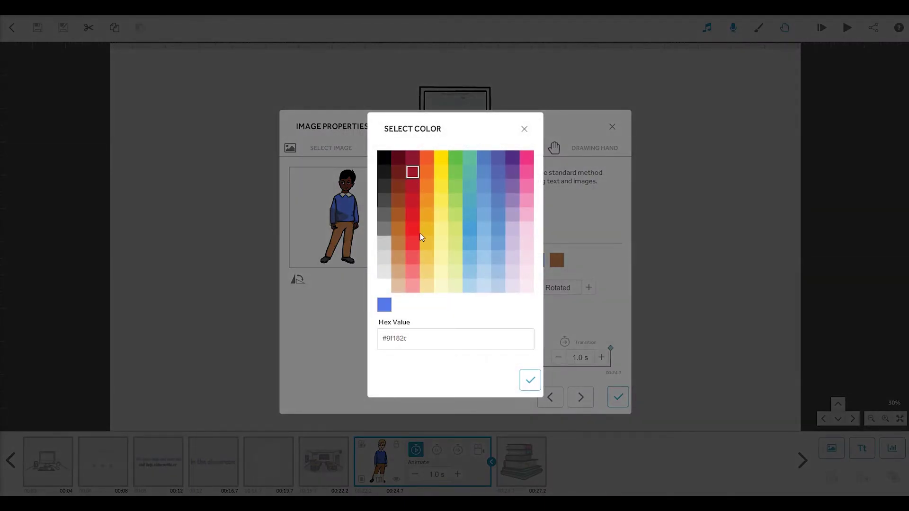
left_click(529, 380)
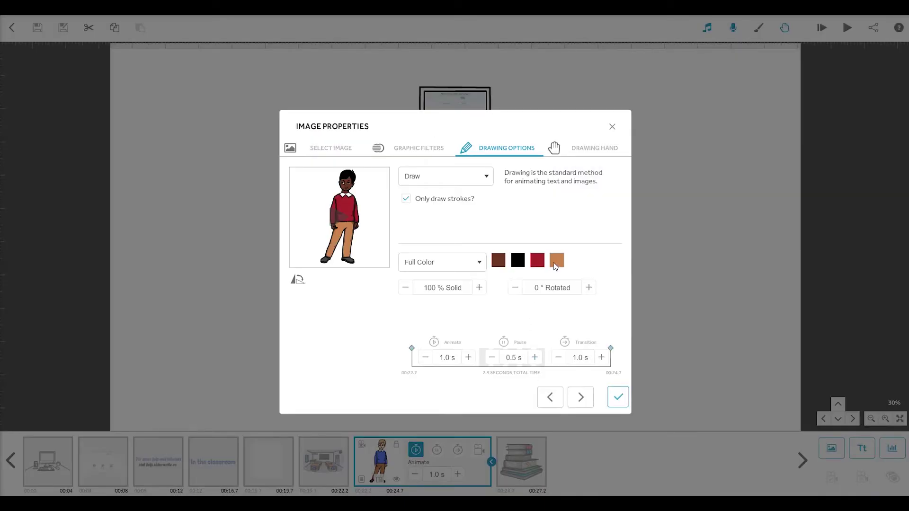
left_click(555, 263)
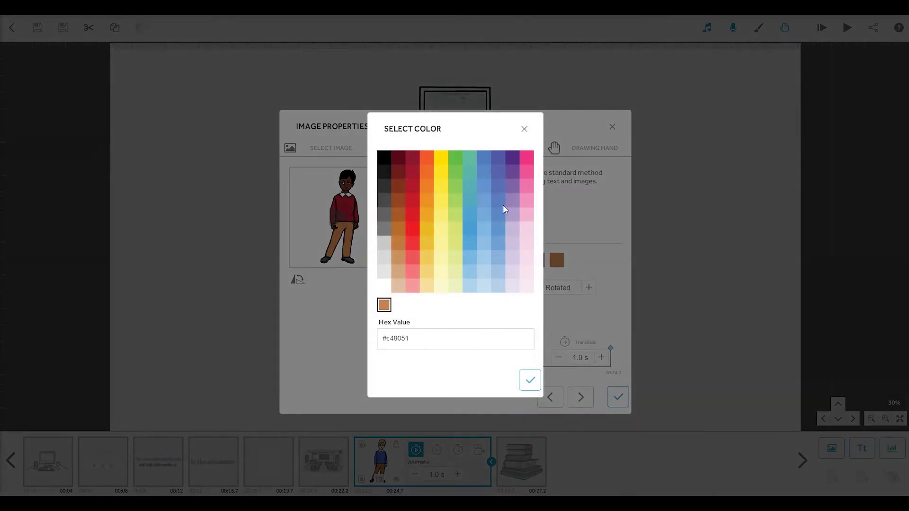
left_click(484, 160)
left_click(530, 380)
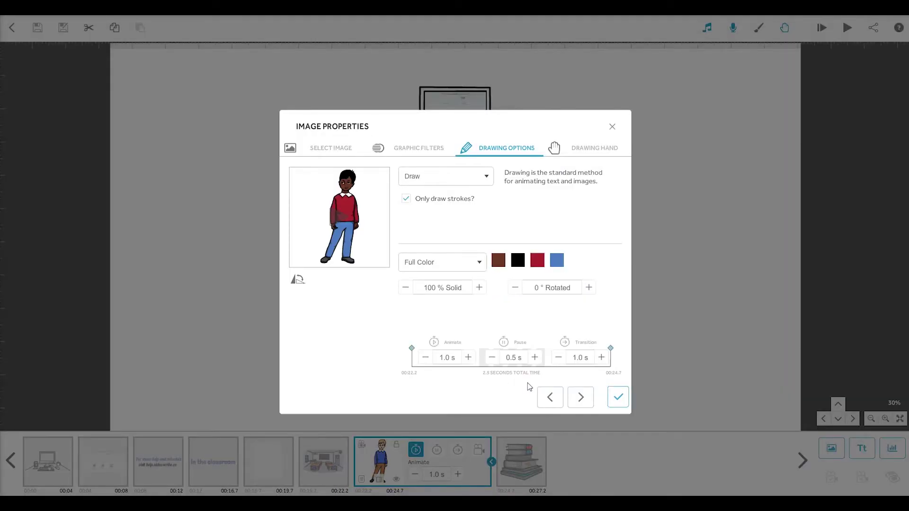
left_click(618, 397)
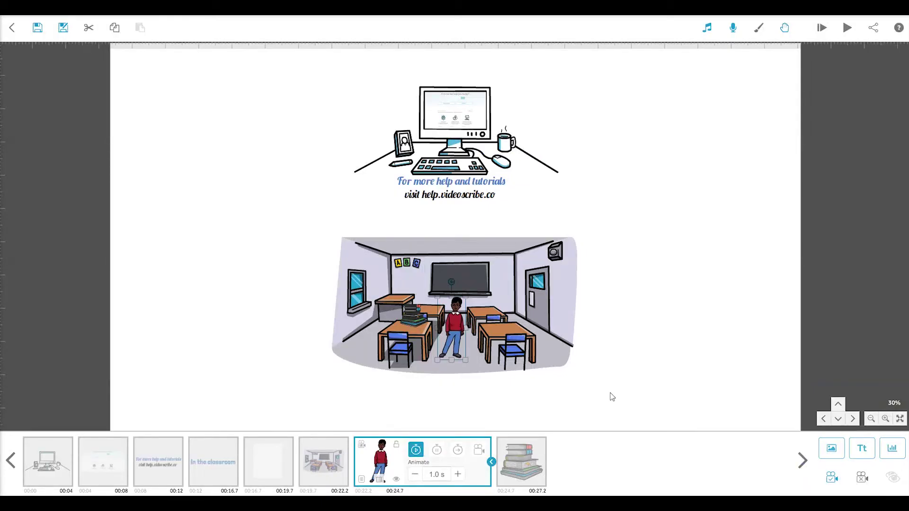
left_click(831, 447)
left_click(309, 321)
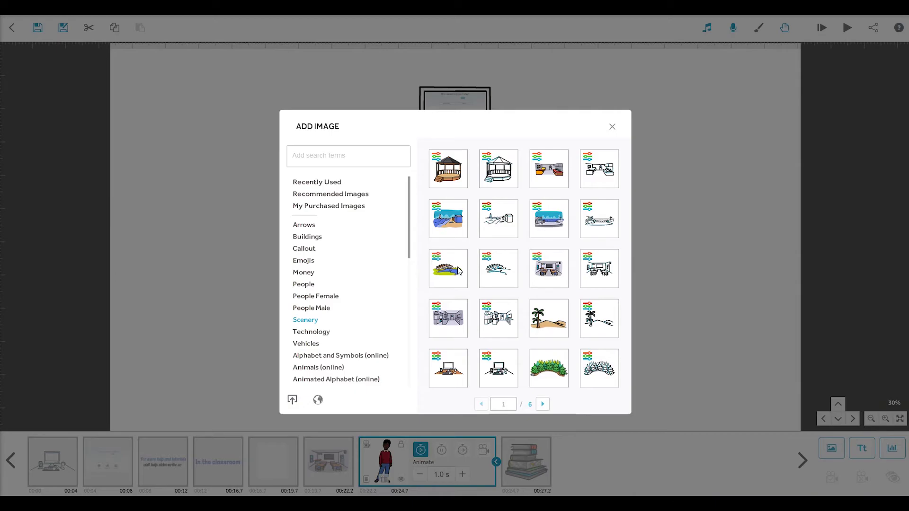
left_click(614, 126)
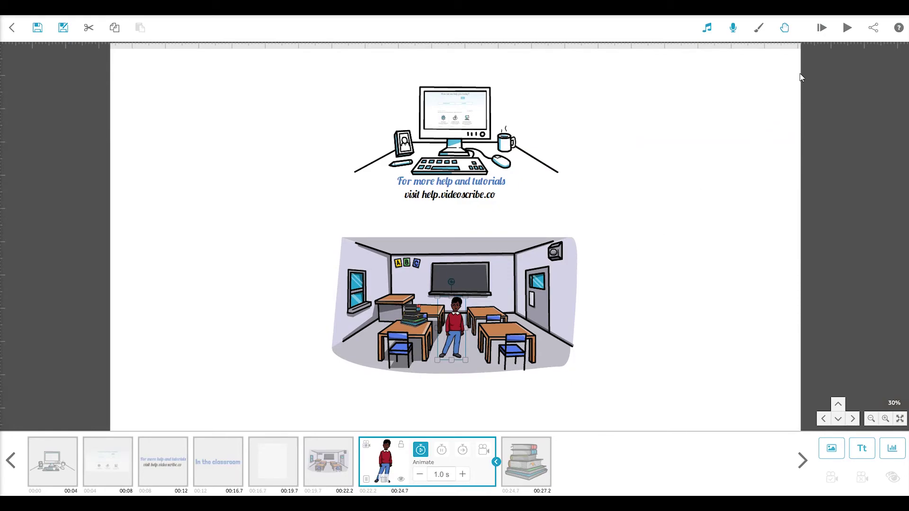
left_click(846, 33)
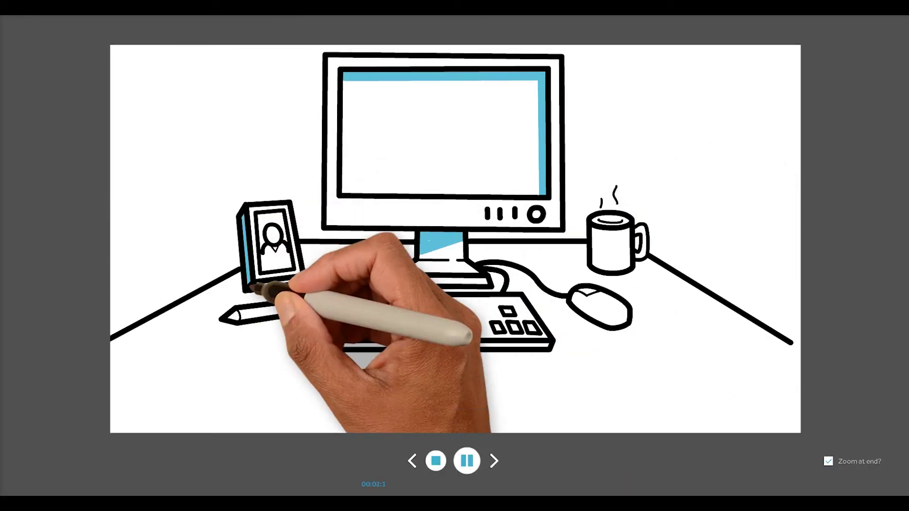